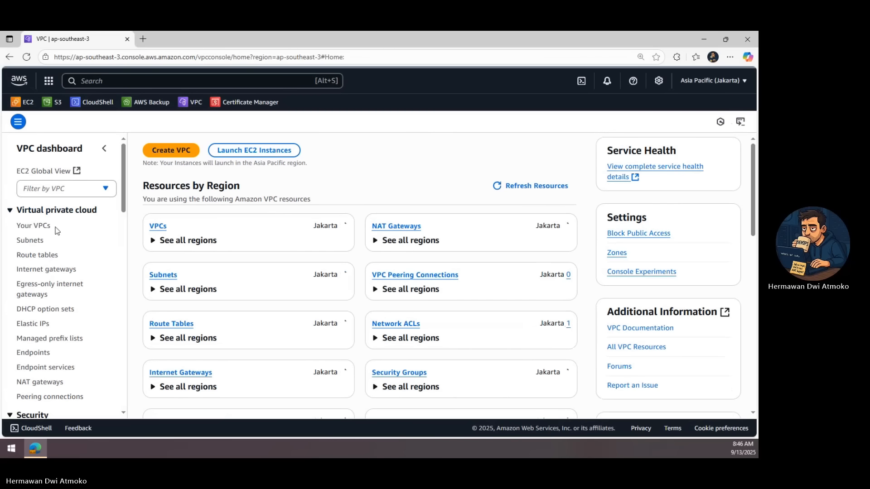
- Create a VPC-only resource named demo-vpc-A with the manual IPv4 CIDR 10.0.0.0/16
left_click(56, 228)
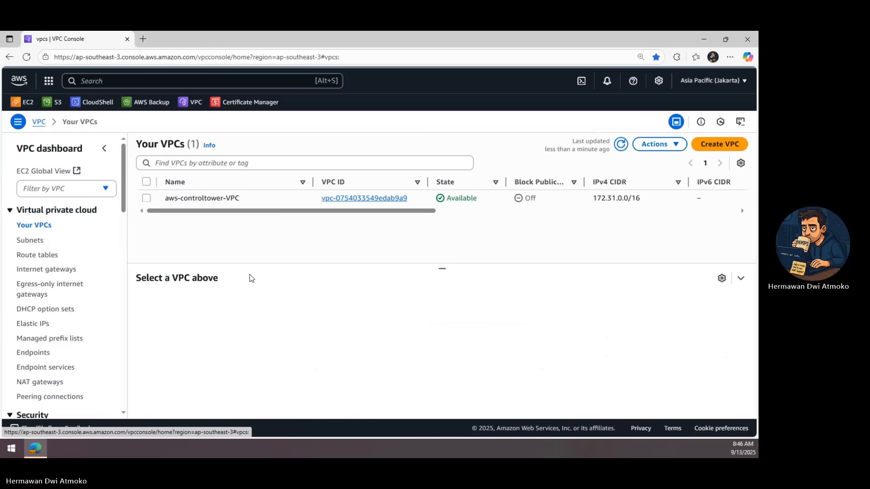
left_click(714, 151)
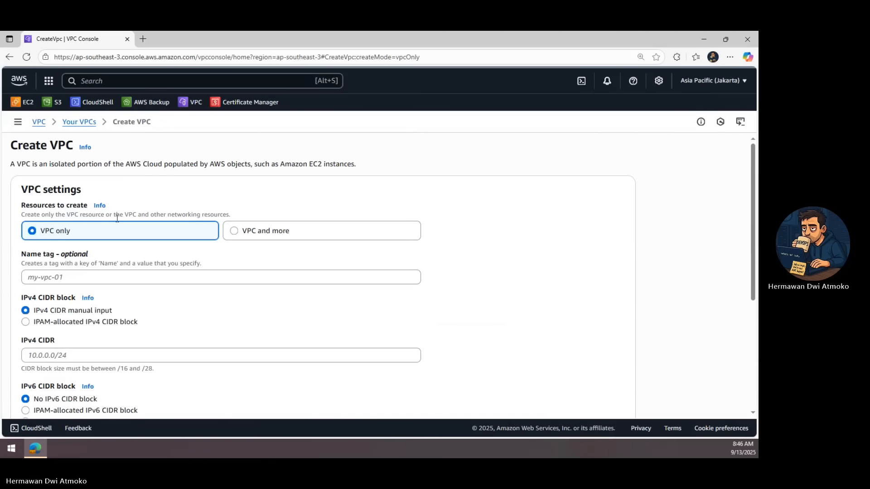
left_click(70, 273)
type("demo-vpc")
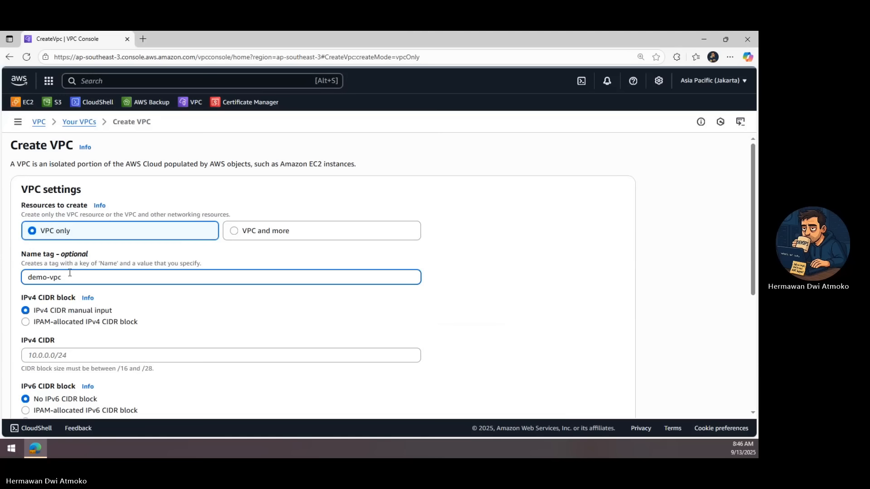
type("-A")
left_click(67, 354)
type("10.0.0")
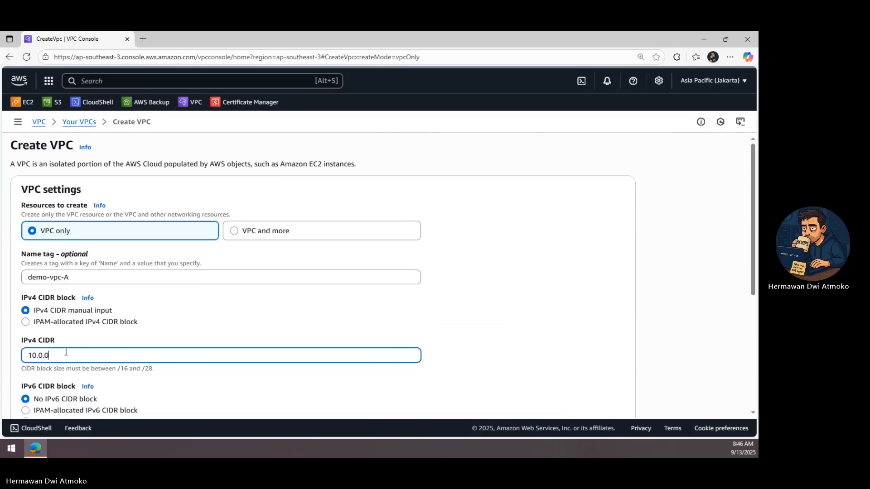
type(".0/16")
scroll(135, 358, "down", 3)
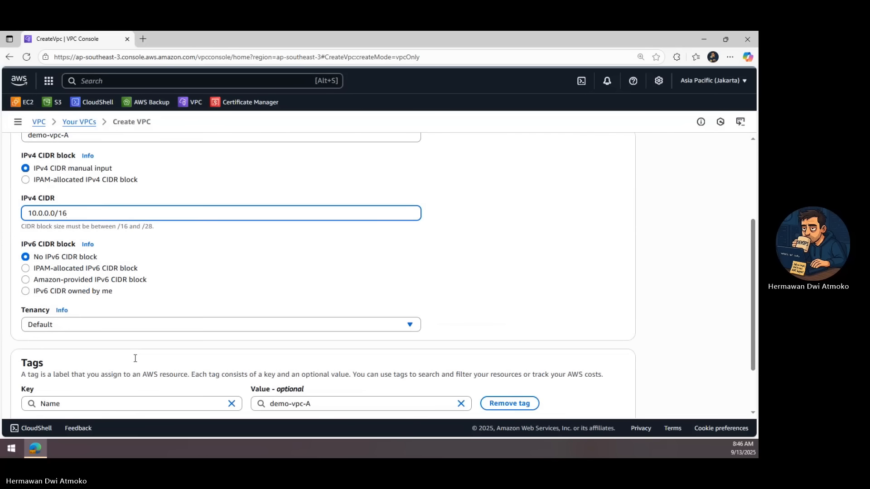
scroll(135, 359, "down", 2)
left_click(603, 405)
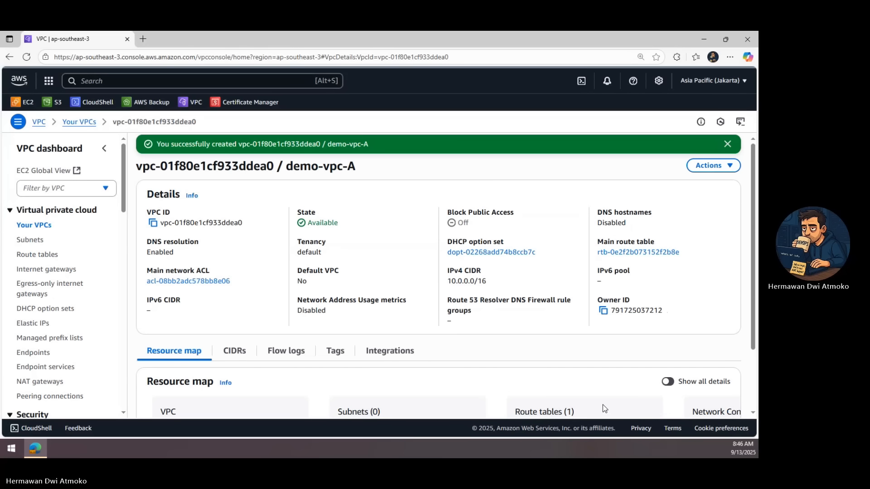
- Create a second VPC-only resource named demo-vpc-B with the manual IPv4 CIDR 192.168.0.0/16
left_click(51, 231)
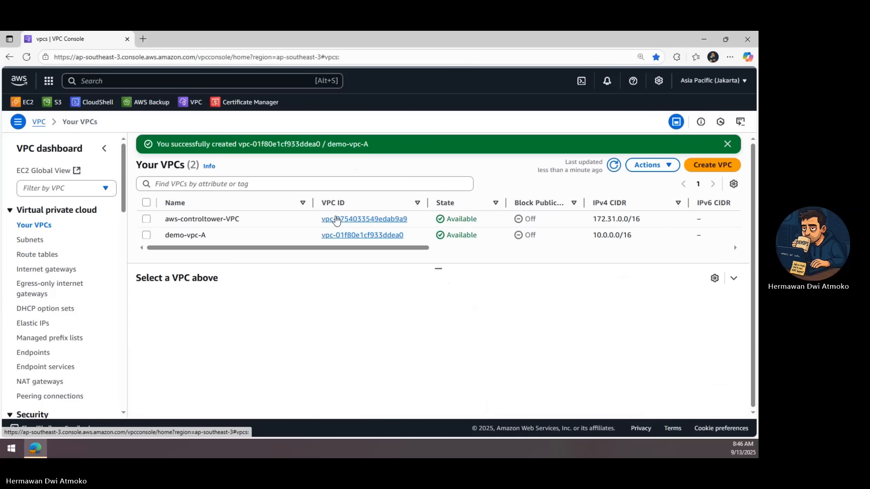
left_click(700, 167)
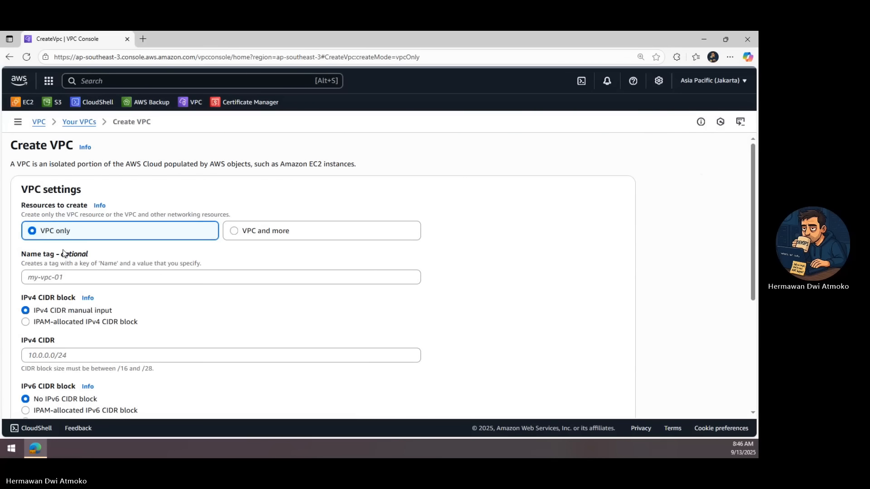
left_click(67, 276)
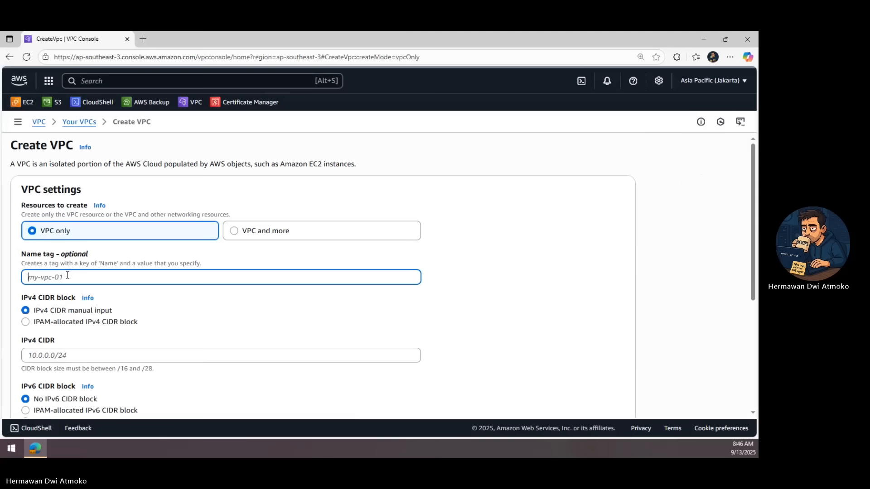
type("demo")
type("-vpc-")
type("3")
left_click(69, 353)
type("192.1")
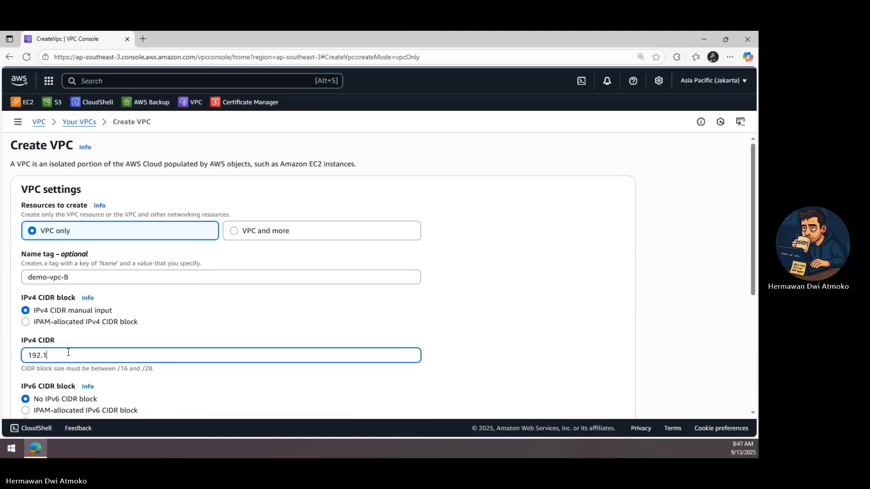
type("68.0.0/16")
scroll(151, 335, "down", 2)
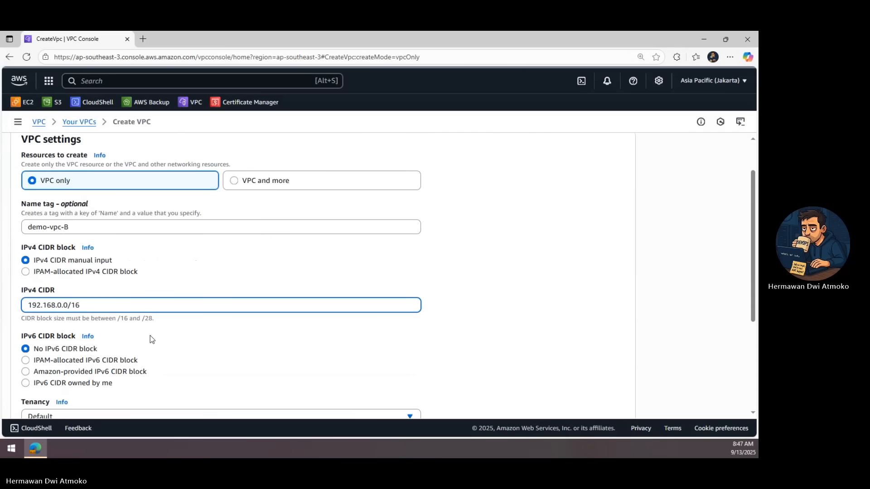
scroll(151, 336, "down", 4)
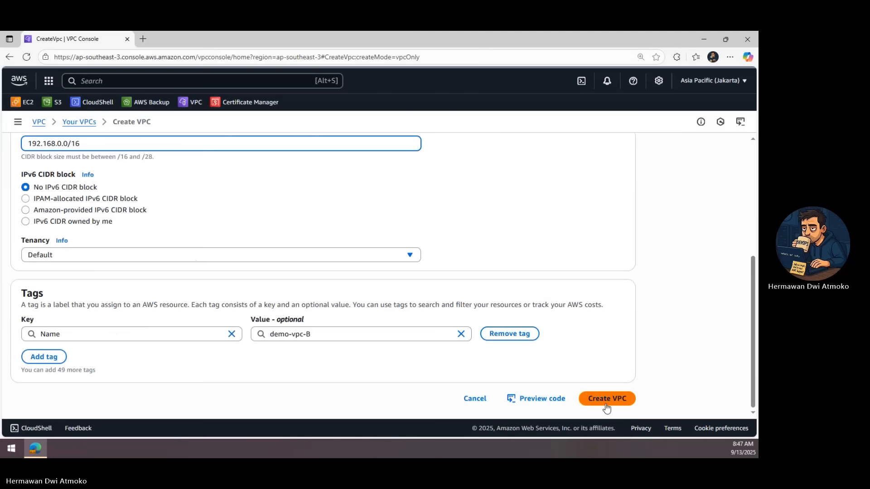
left_click(607, 402)
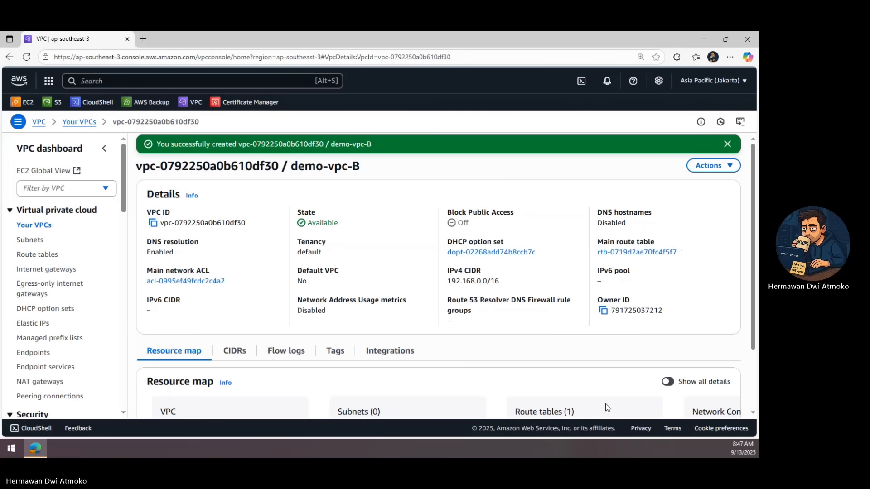
- Start a new subnet in demo-vpc-A named private-subnet-A, placed in availability zone ap-southeast-3a
left_click(33, 242)
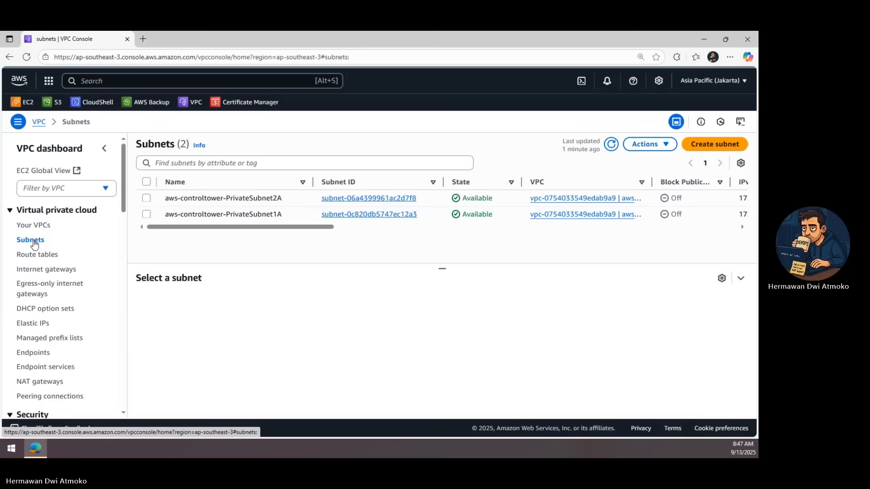
left_click(703, 150)
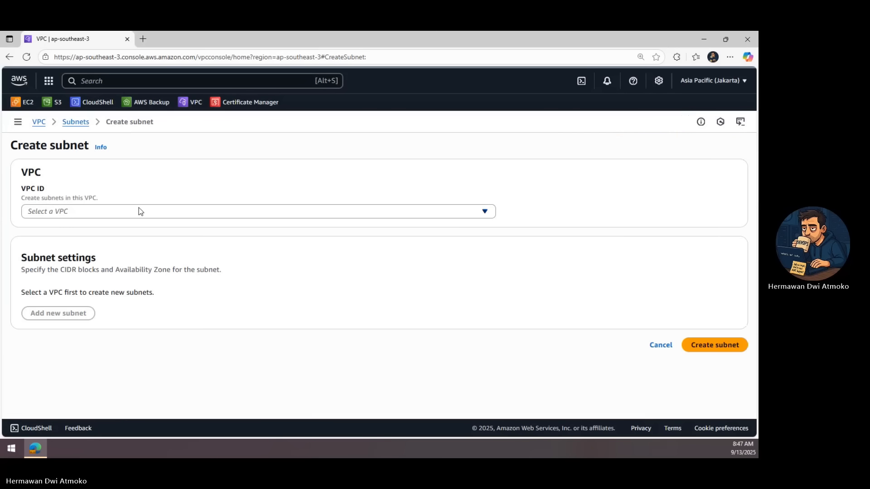
left_click(139, 211)
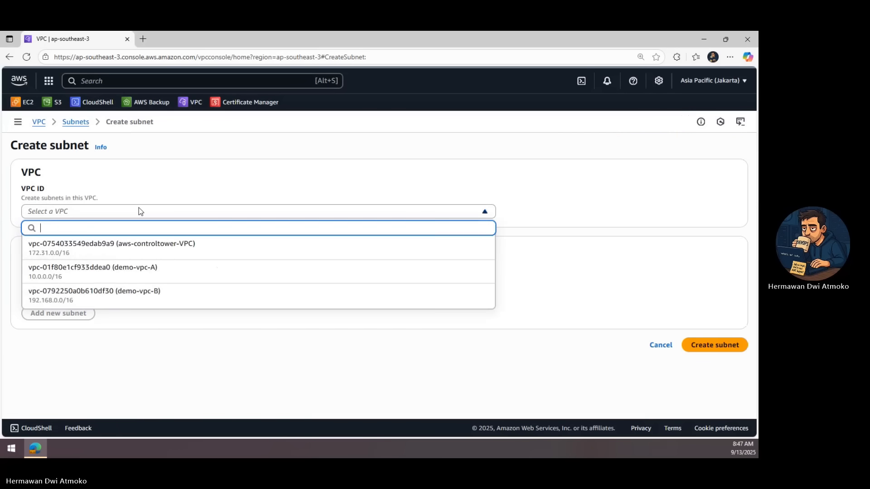
left_click(161, 271)
scroll(112, 262, "down", 3)
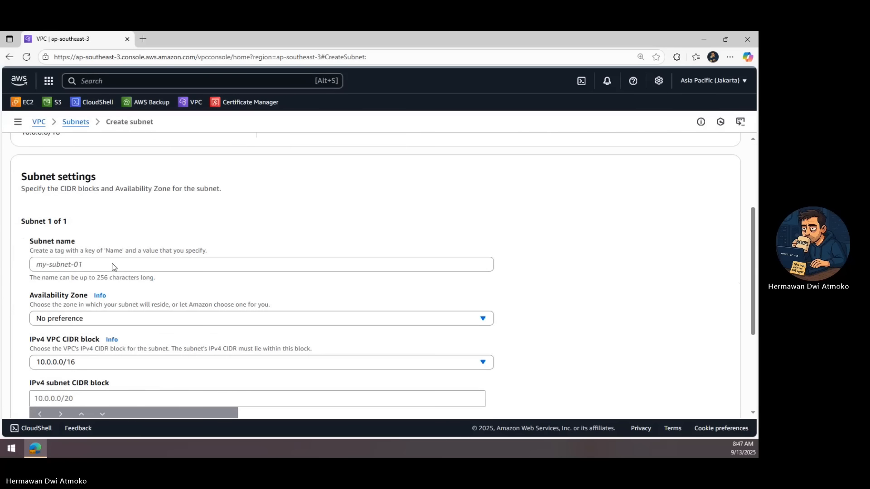
left_click(111, 263)
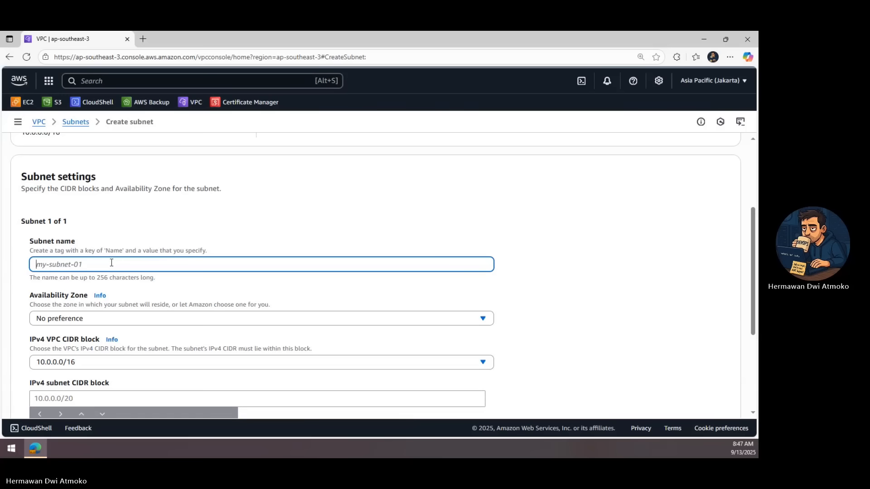
type("private-subnet-A")
left_click(98, 318)
left_click(146, 248)
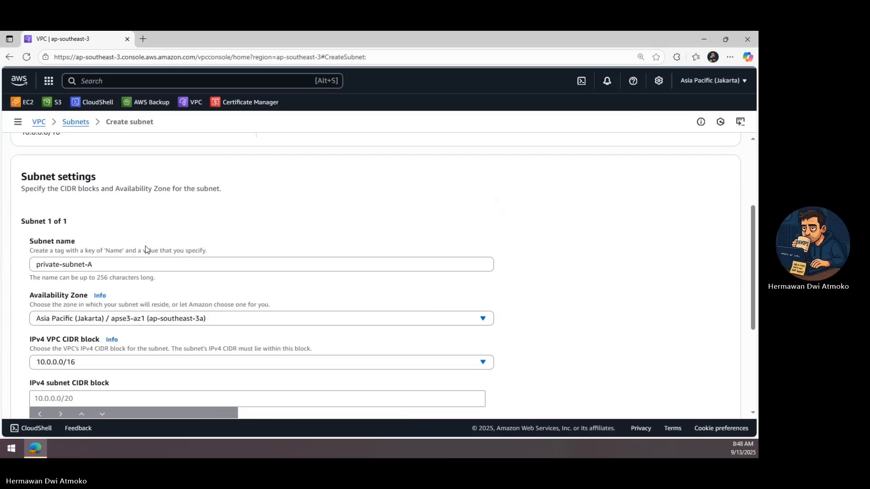
- Set the subnet's IPv4 CIDR block to 10.0.1.0/24 within the VPC block 10.0.0.0/16 and create the subnet
scroll(128, 262, "down", 2)
left_click(128, 264)
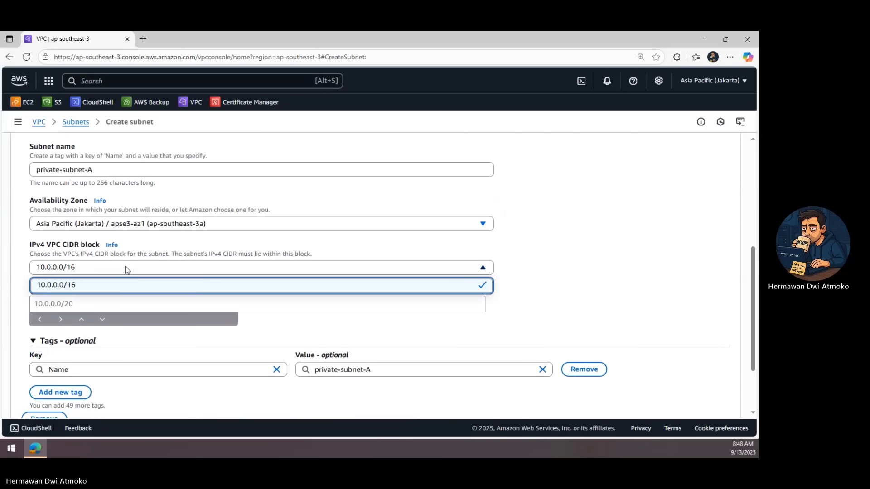
left_click(112, 286)
left_click(100, 306)
type("1")
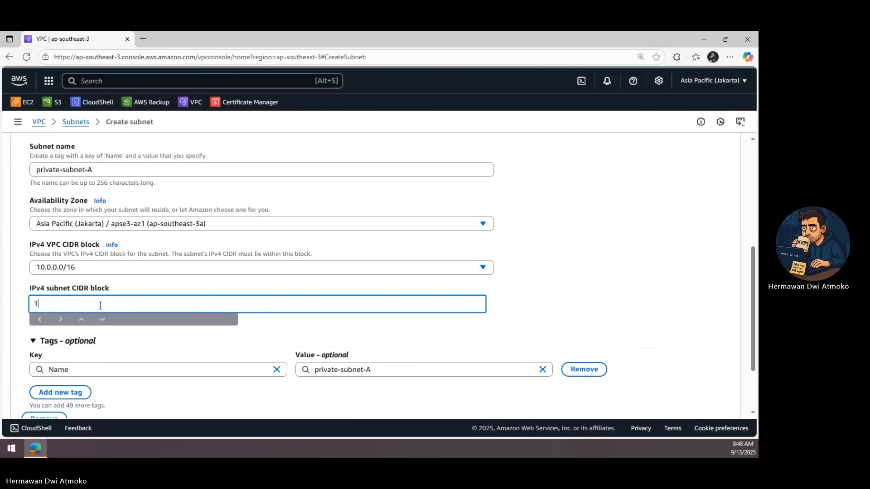
type("0.0.1.0/24")
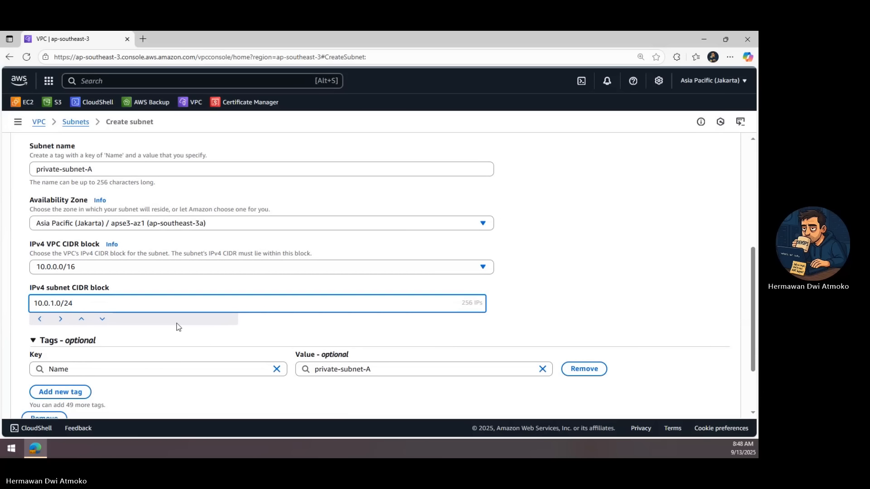
scroll(179, 326, "down", 2)
left_click(715, 409)
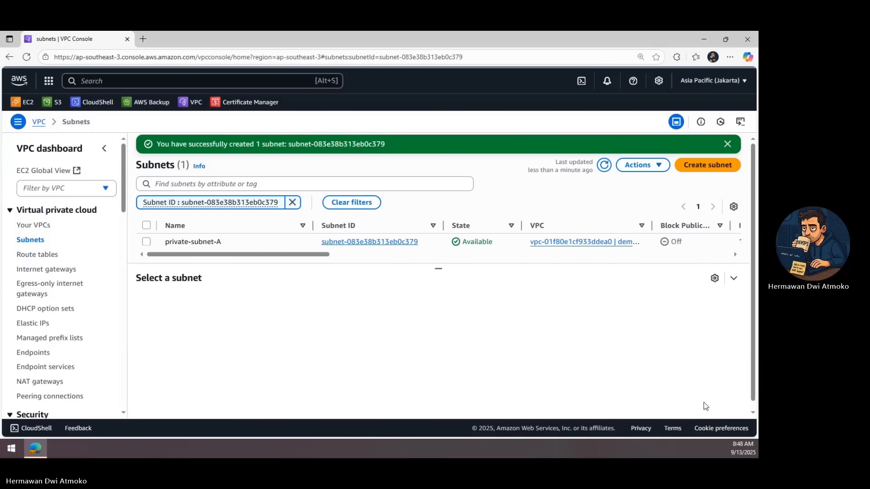
- Start another subnet in demo-vpc-B named private-subnet-B, placed in availability zone ap-southeast-3a
left_click(696, 170)
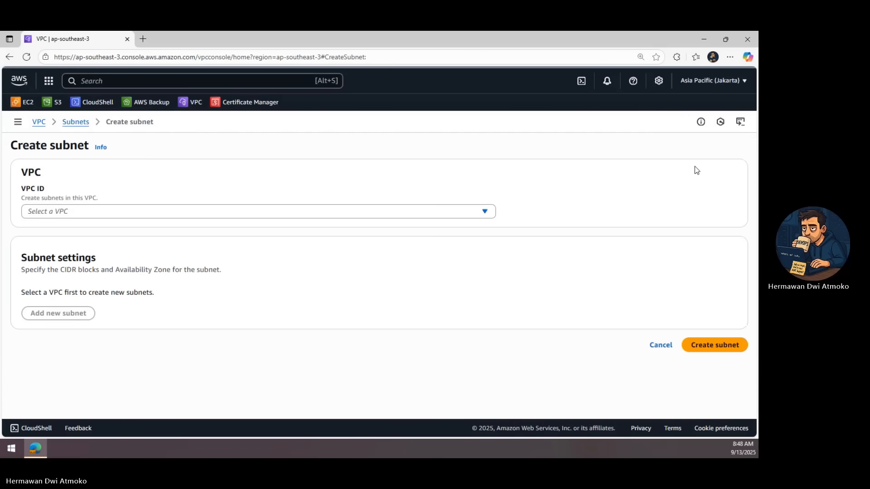
left_click(69, 212)
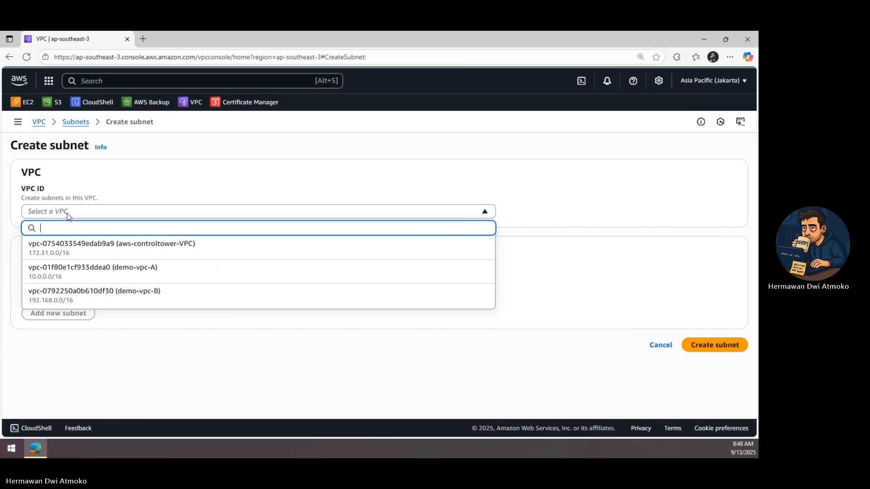
left_click(157, 300)
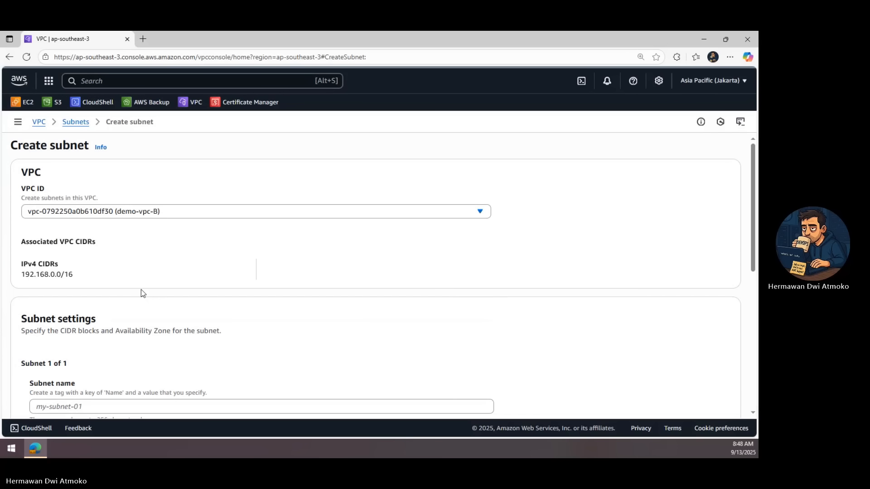
scroll(140, 289, "down", 4)
left_click(132, 223)
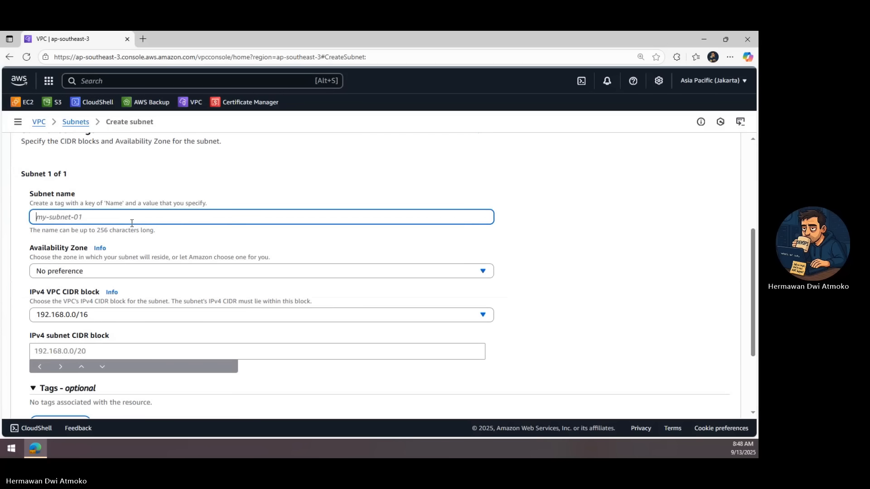
type("private")
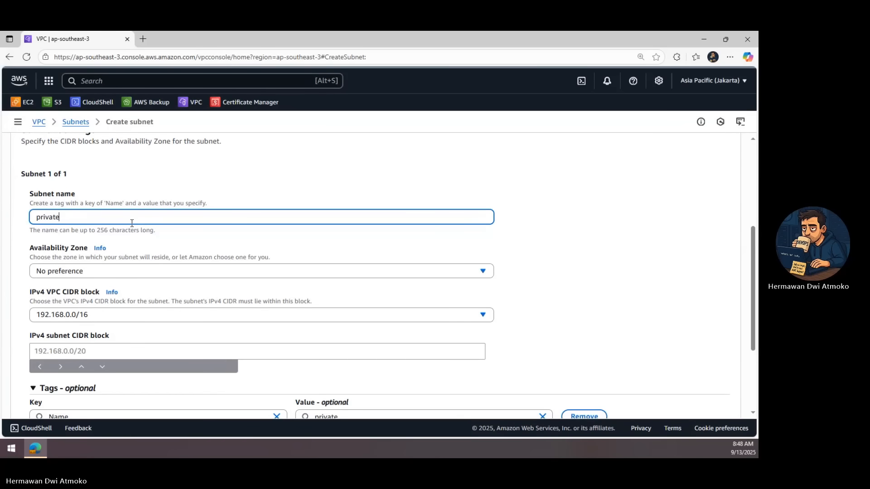
type("-subnet-B")
left_click(170, 271)
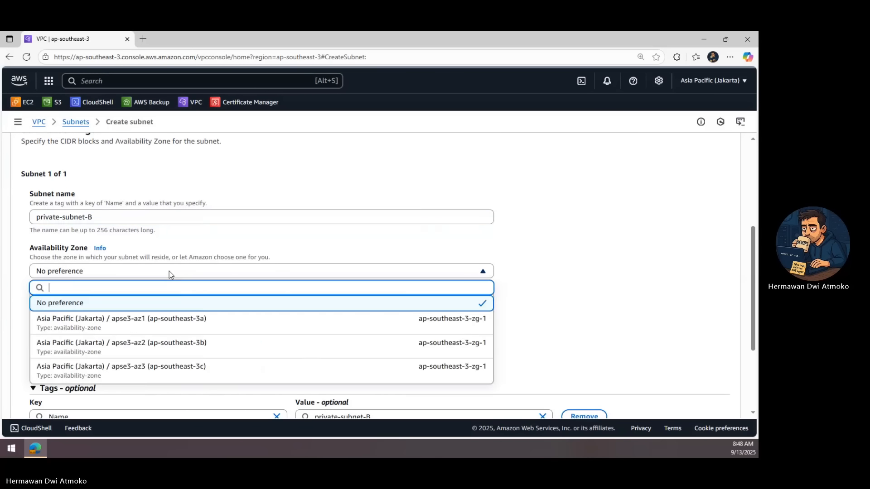
left_click(196, 327)
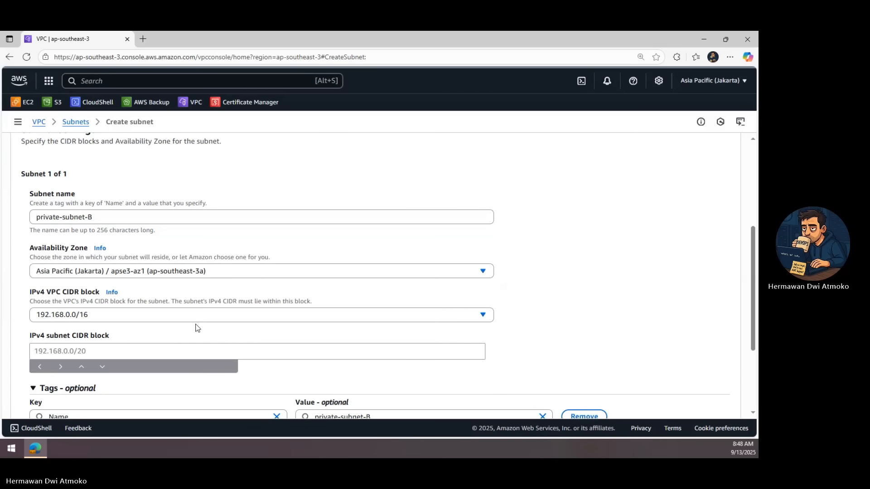
- Set the IPv4 subnet CIDR block to 192.168.2.0/24, create the subnet and dismiss the success notification
left_click(83, 352)
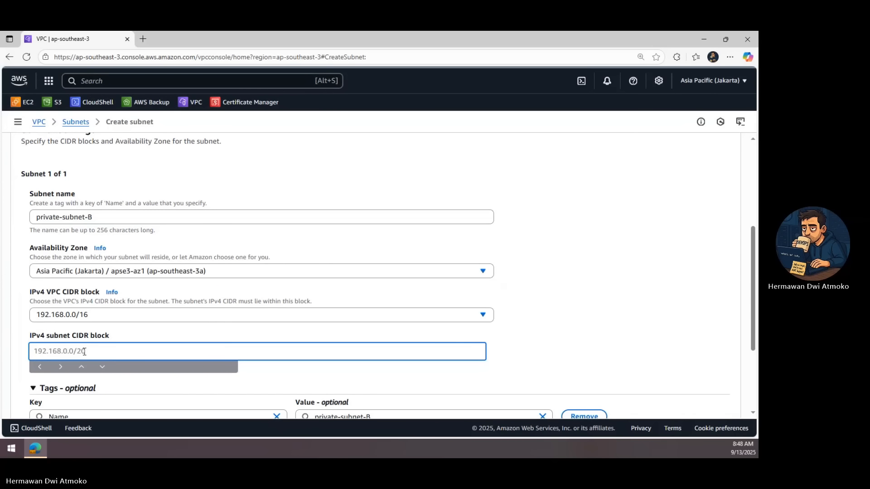
type("192.168.2.0/24")
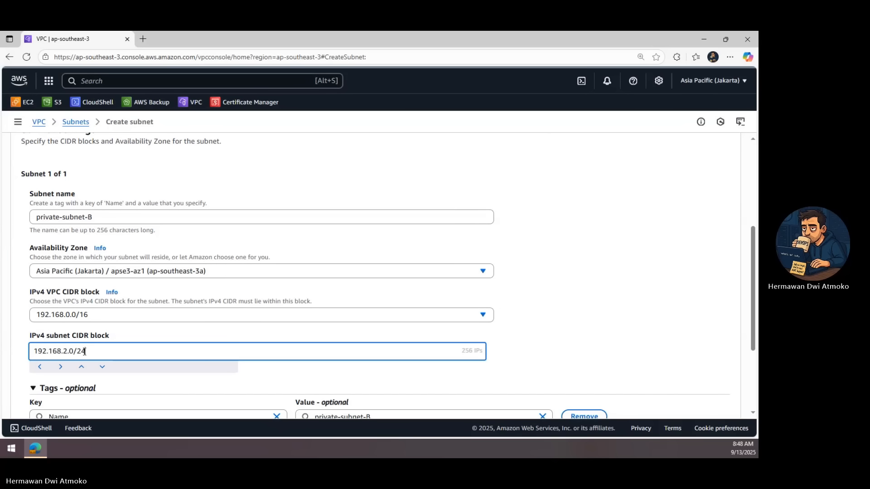
scroll(199, 348, "down", 2)
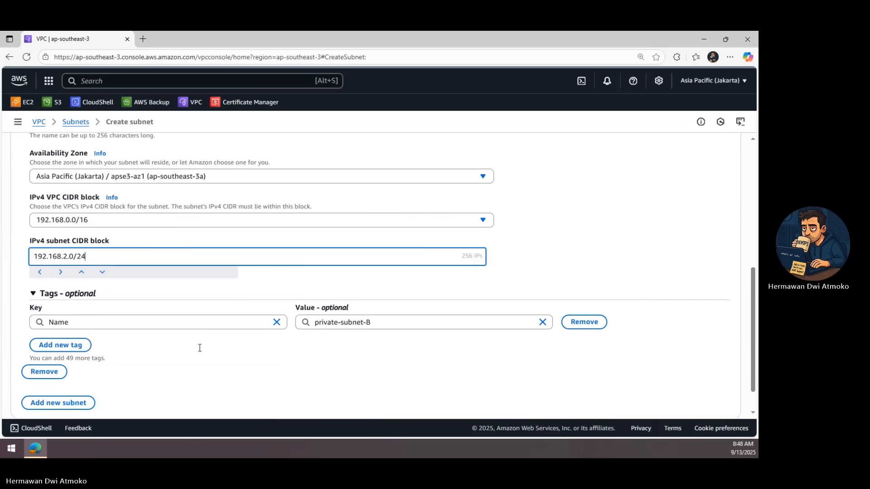
scroll(200, 348, "down", 1)
left_click(684, 403)
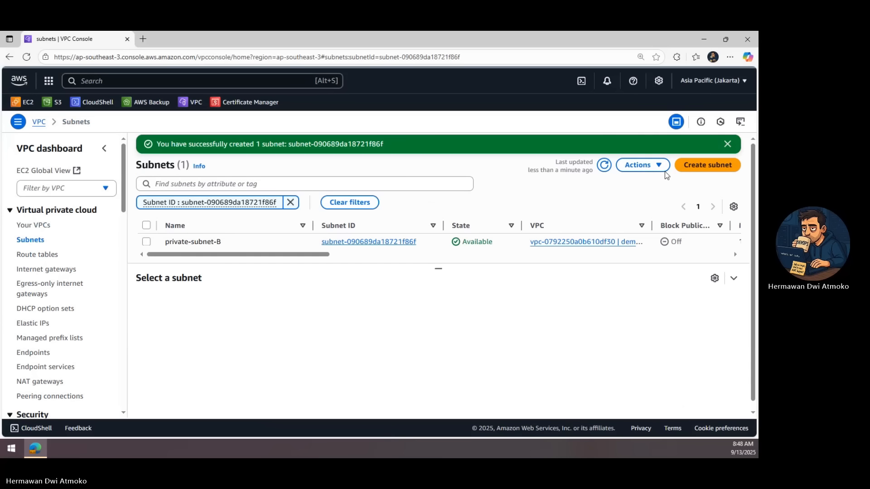
left_click(727, 144)
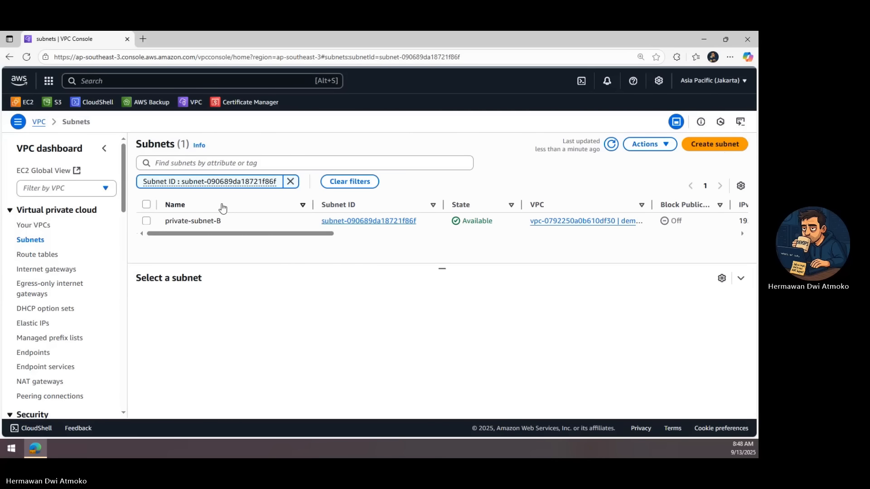
- List all subnets in the region and select private-subnet-A and private-subnet-B to check them
left_click(31, 243)
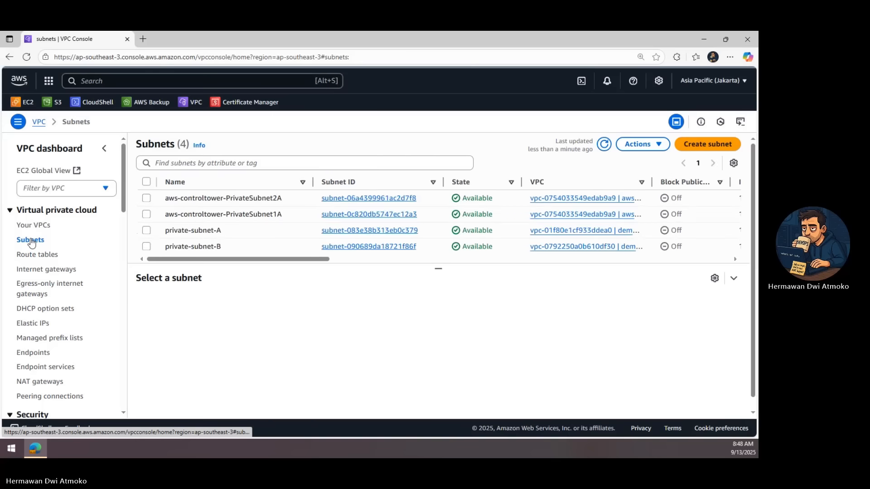
left_click(150, 231)
left_click(146, 247)
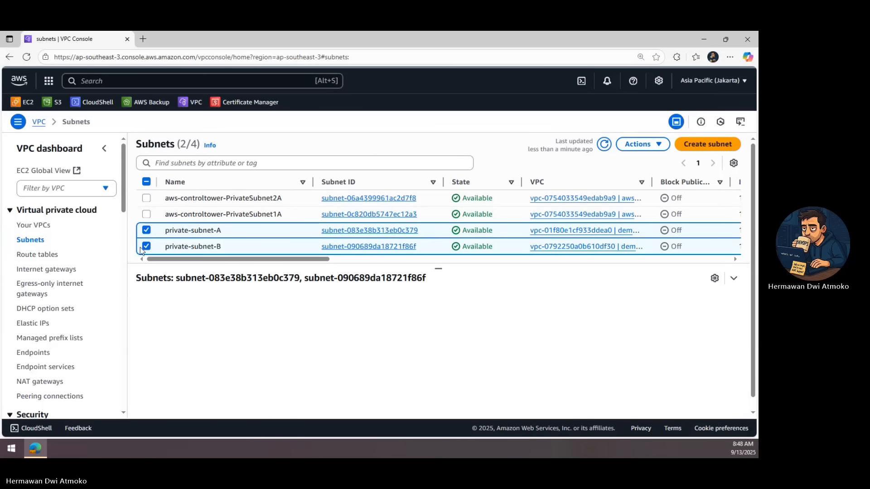
- Create a route table named private-RT-A in demo-vpc-A
left_click(51, 257)
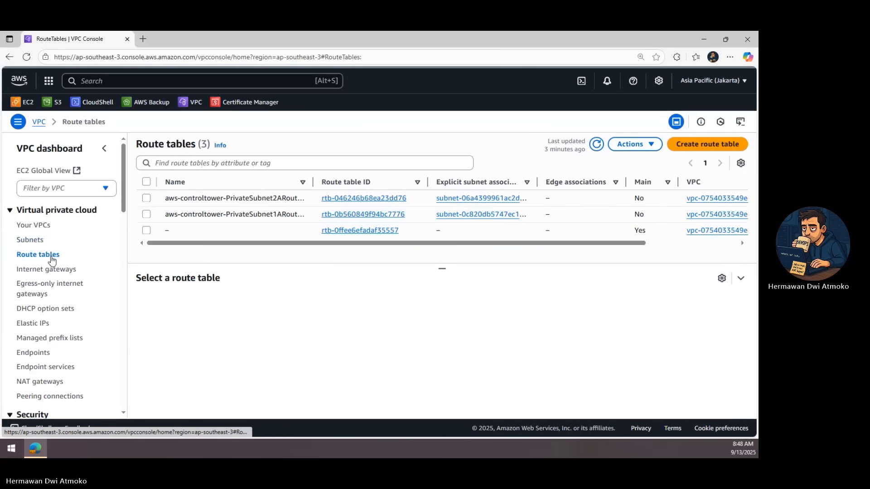
left_click(686, 148)
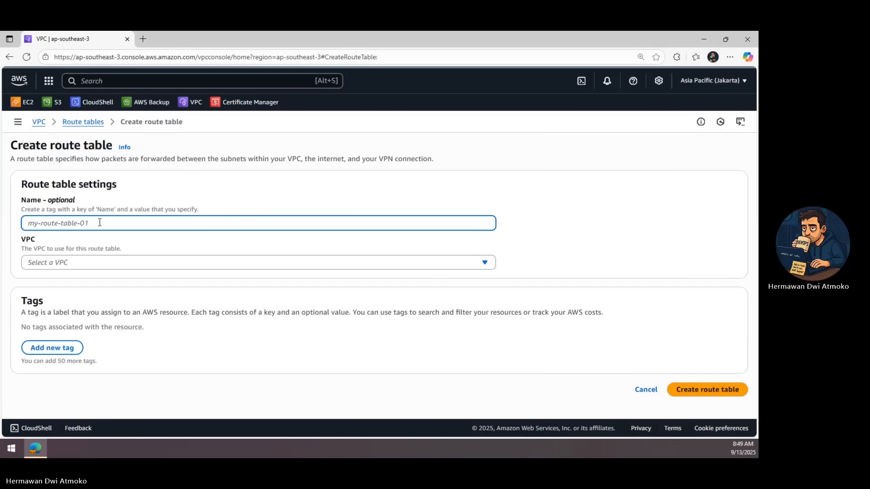
type("p")
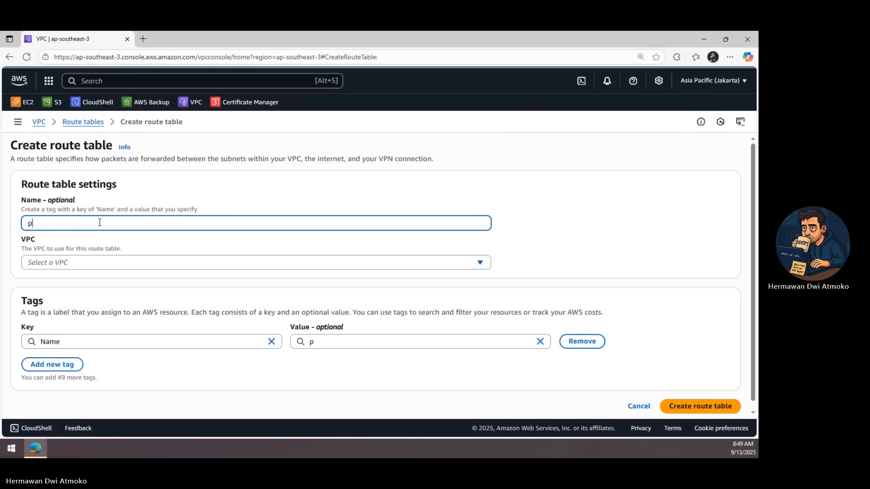
type("rivate-RT-A")
left_click(98, 263)
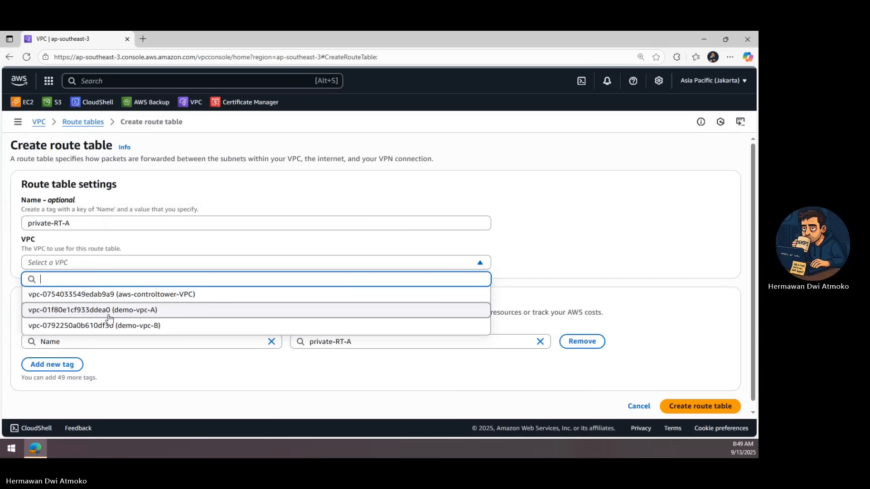
left_click(151, 317)
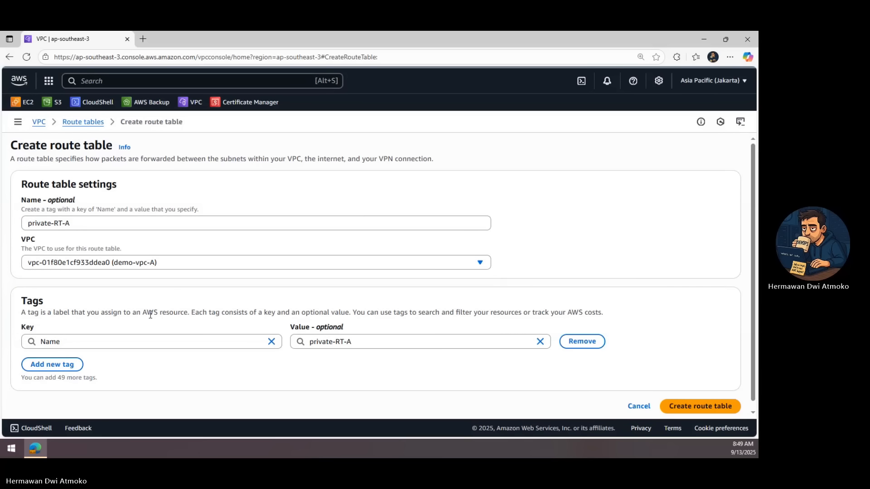
left_click(670, 408)
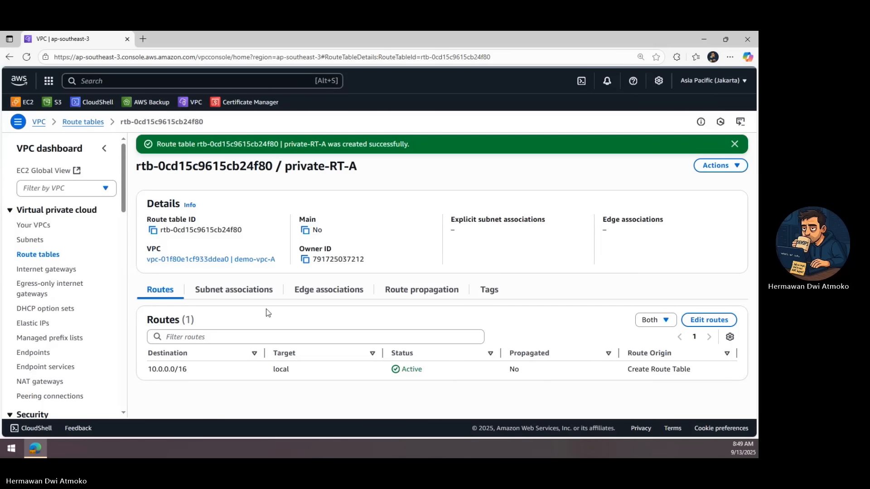
- Associate private-subnet-A explicitly with the private-RT-A route table and save the association
left_click(233, 295)
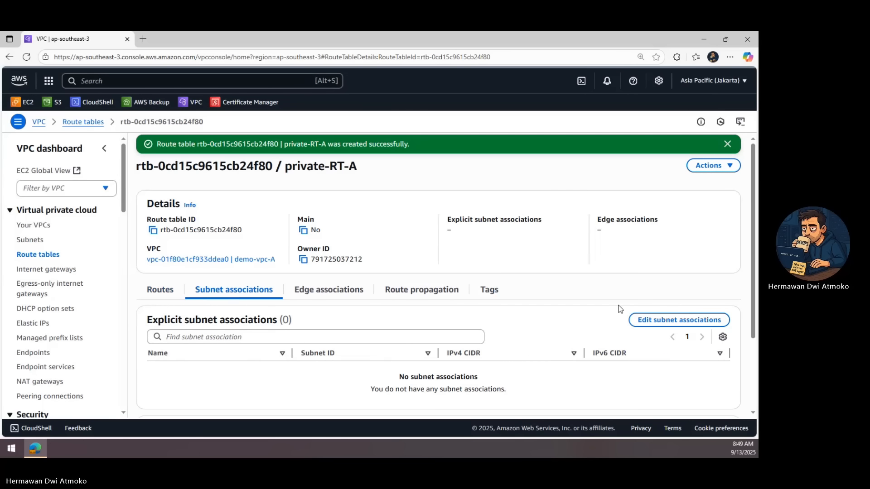
left_click(640, 320)
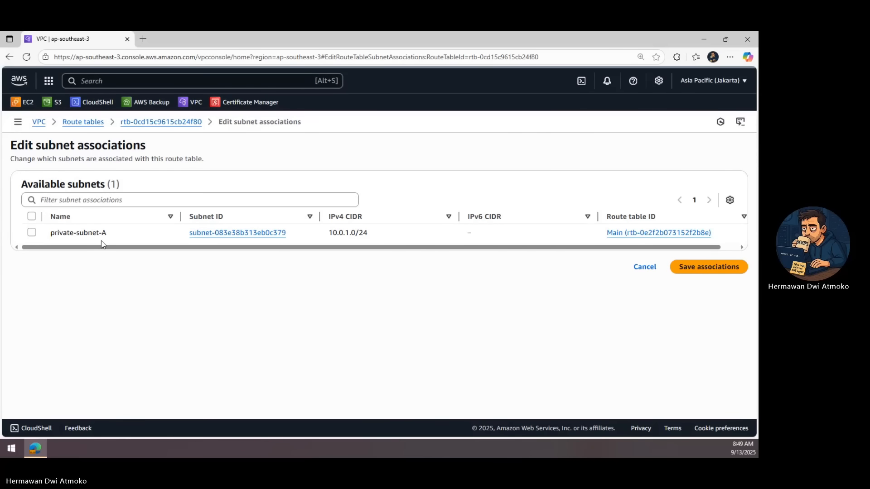
left_click(31, 233)
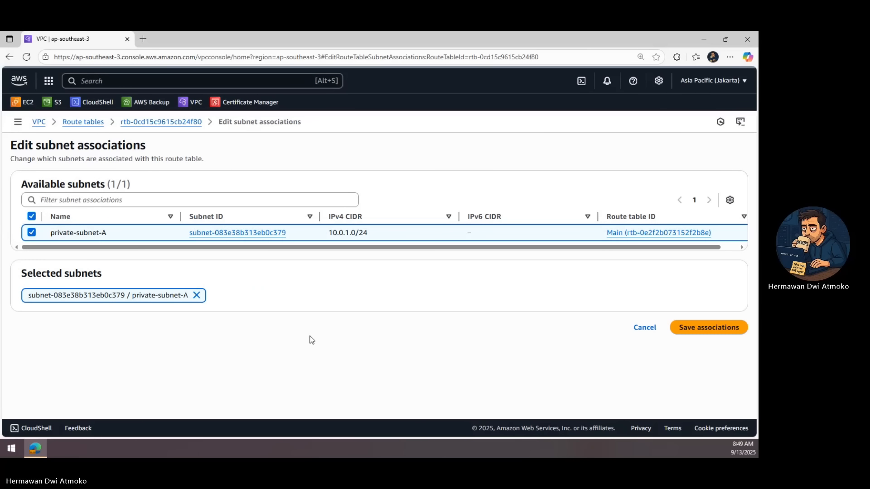
left_click(693, 338)
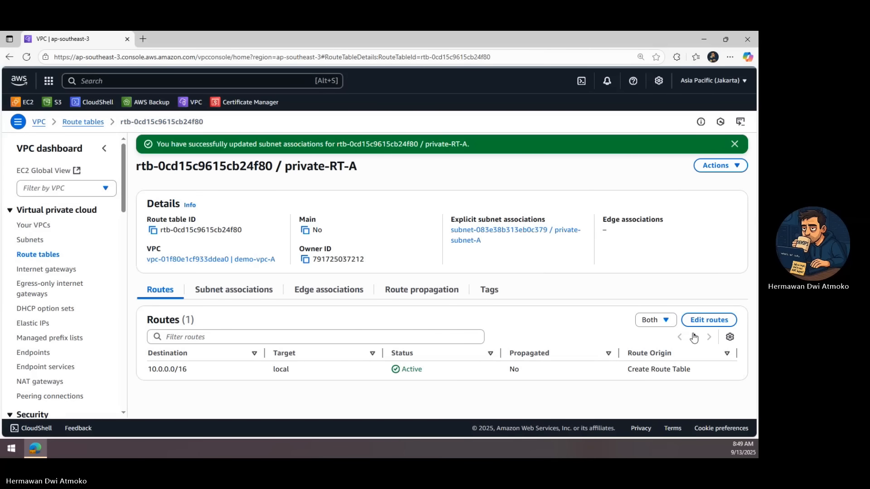
- Create another route table named private-RT-B in demo-vpc-B
left_click(53, 255)
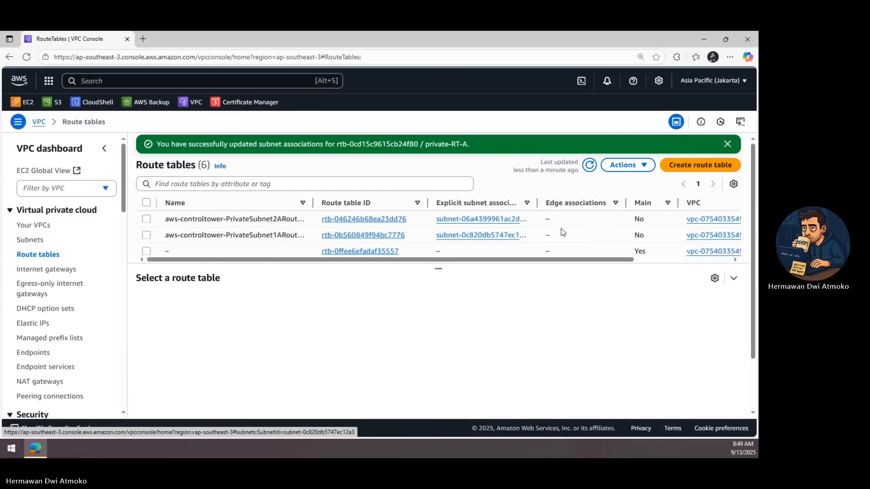
left_click(679, 171)
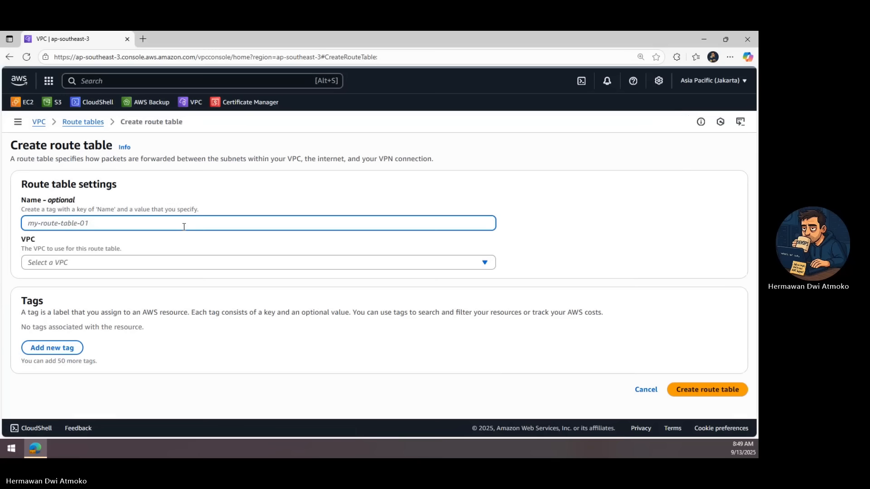
type("private-")
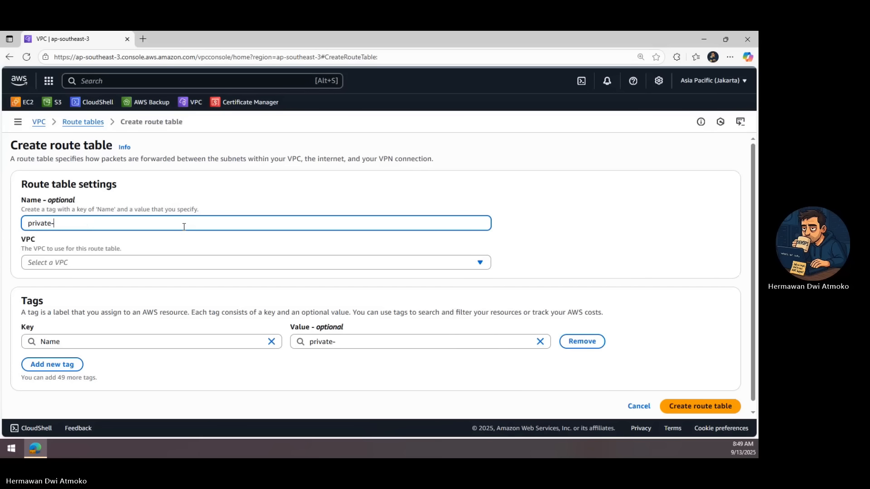
type("RT-B")
left_click(170, 264)
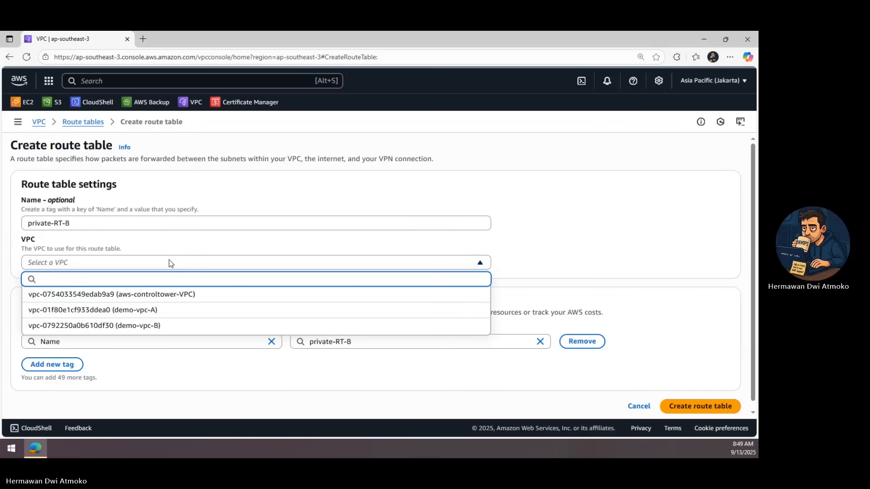
left_click(170, 332)
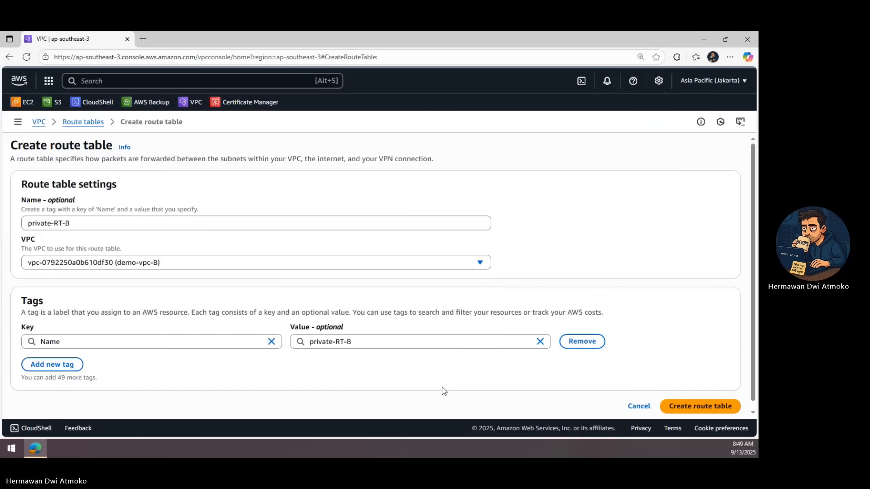
left_click(672, 407)
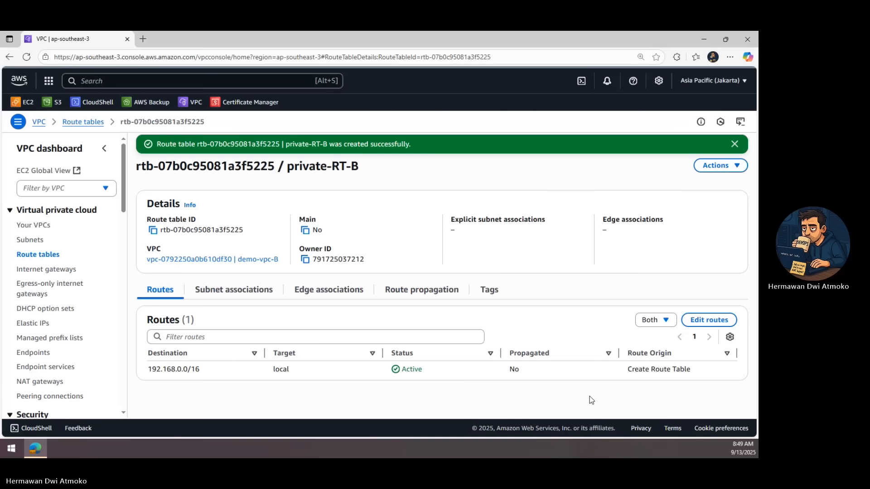
- Associate private-subnet-B explicitly with the private-RT-B route table and save the association
left_click(232, 292)
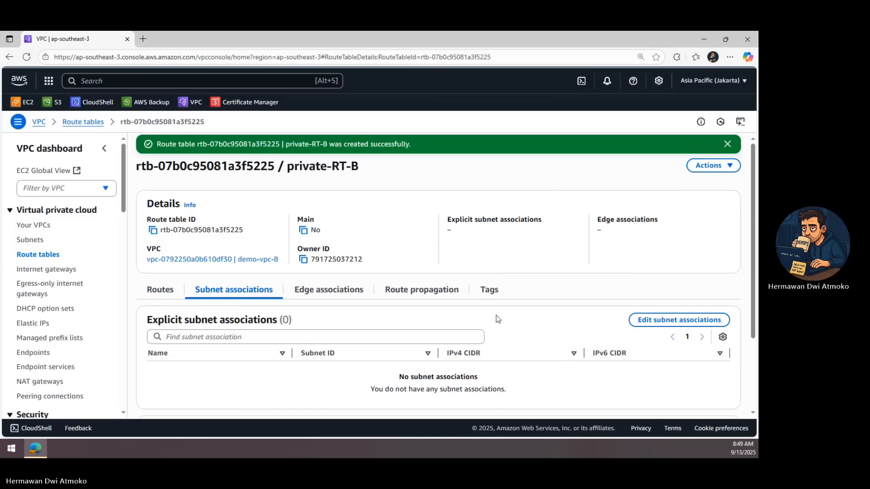
left_click(642, 321)
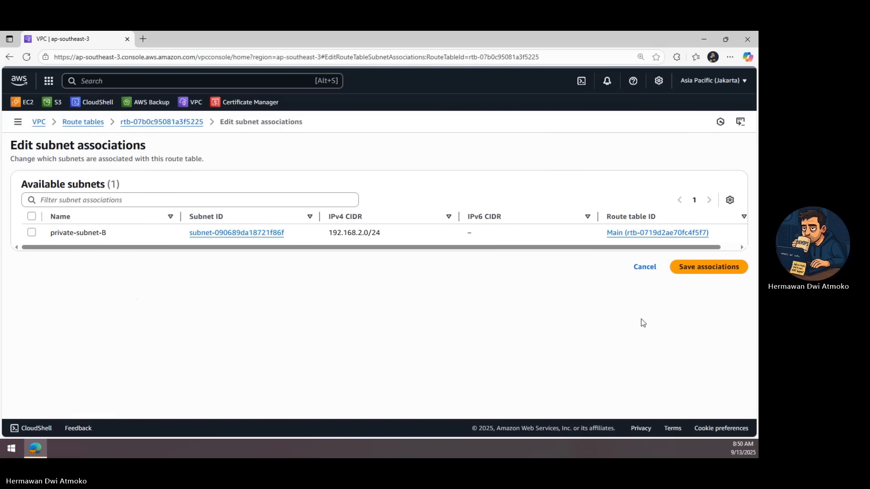
left_click(31, 232)
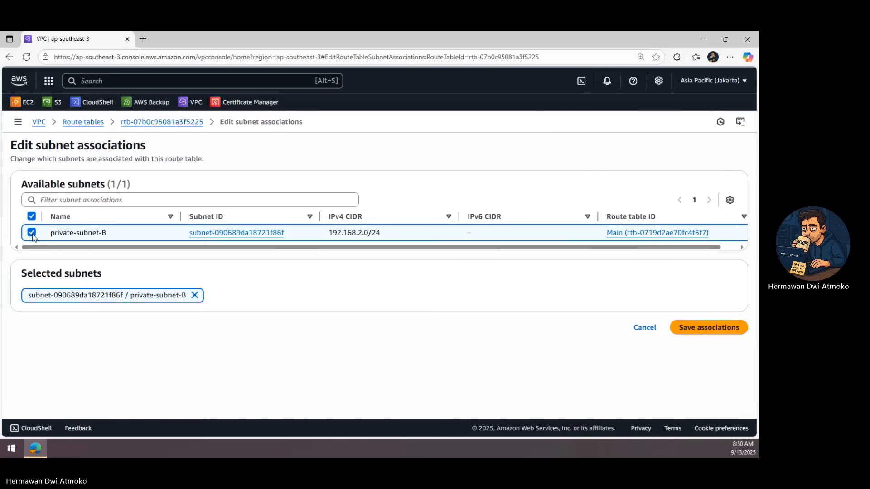
left_click(694, 335)
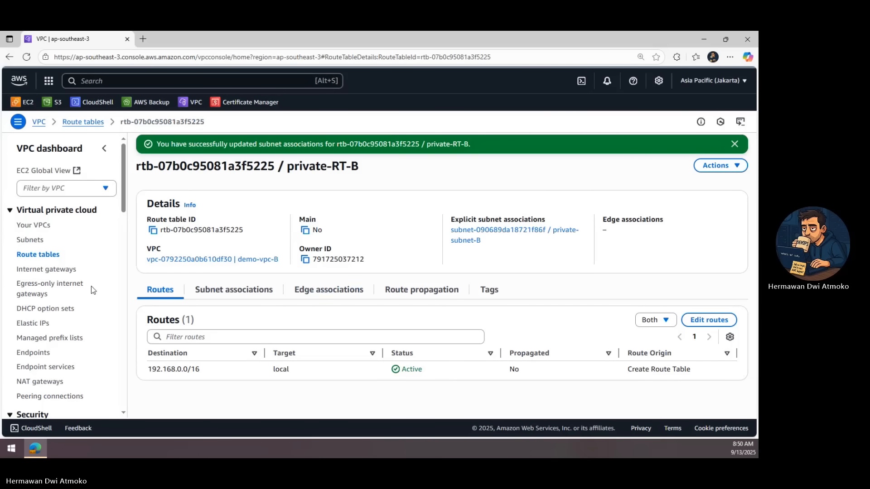
- List all route tables and select private-RT-A and private-RT-B to check them
left_click(42, 256)
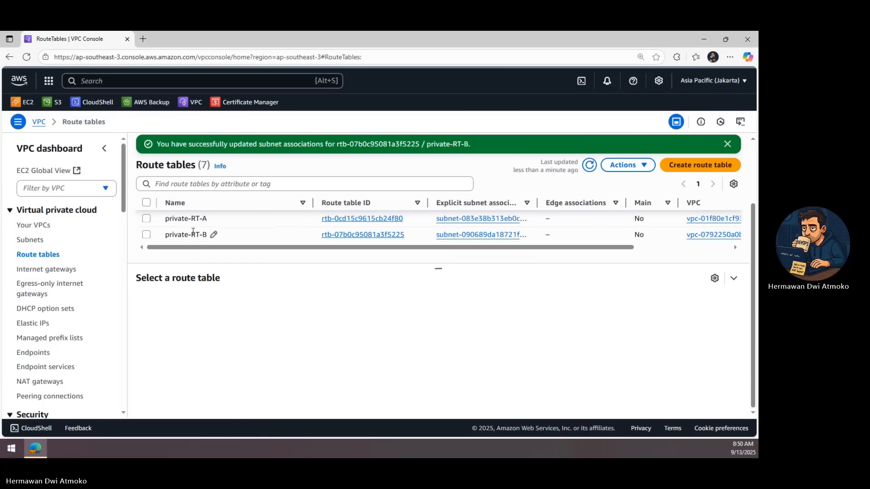
left_click(147, 219)
left_click(147, 235)
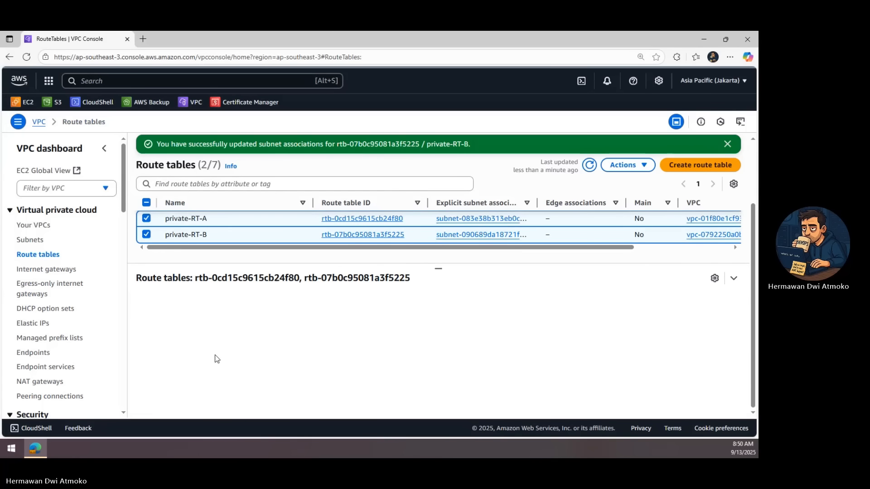